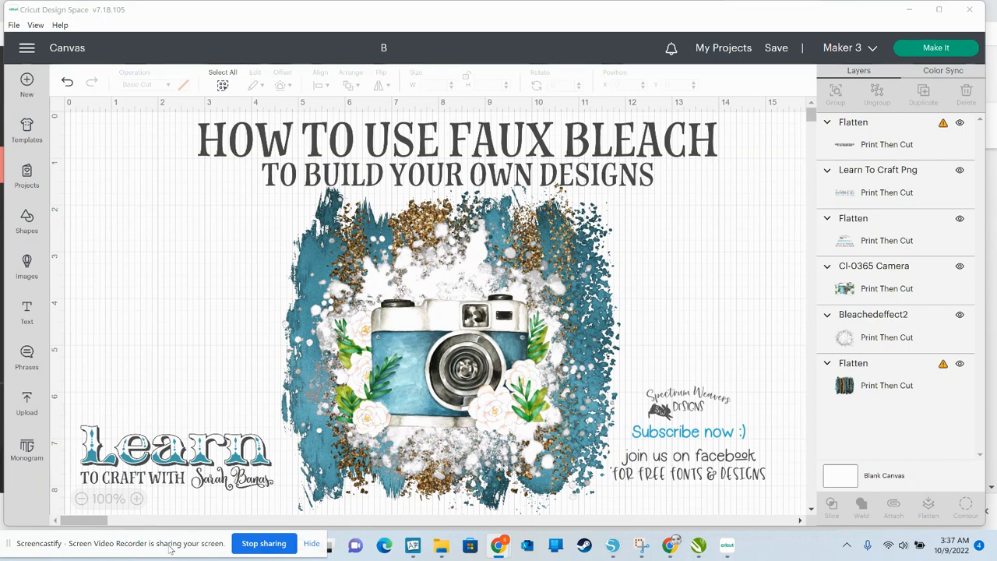
# Delete the faux bleach title, the subscribe and Facebook text block, and the Learn to Craft logo from the canvas
pyautogui.click(377, 132)
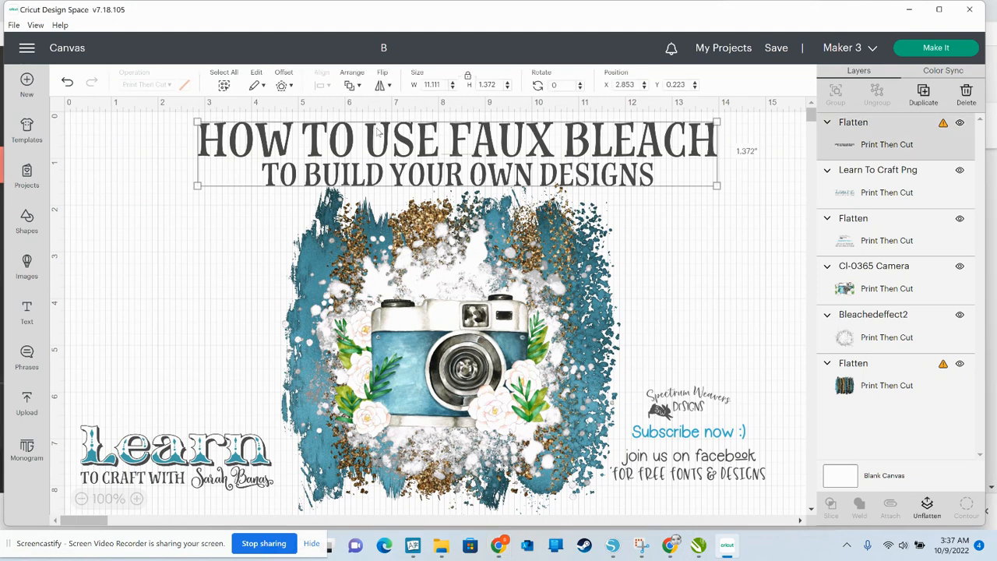
pyautogui.press('Delete')
pyautogui.click(656, 399)
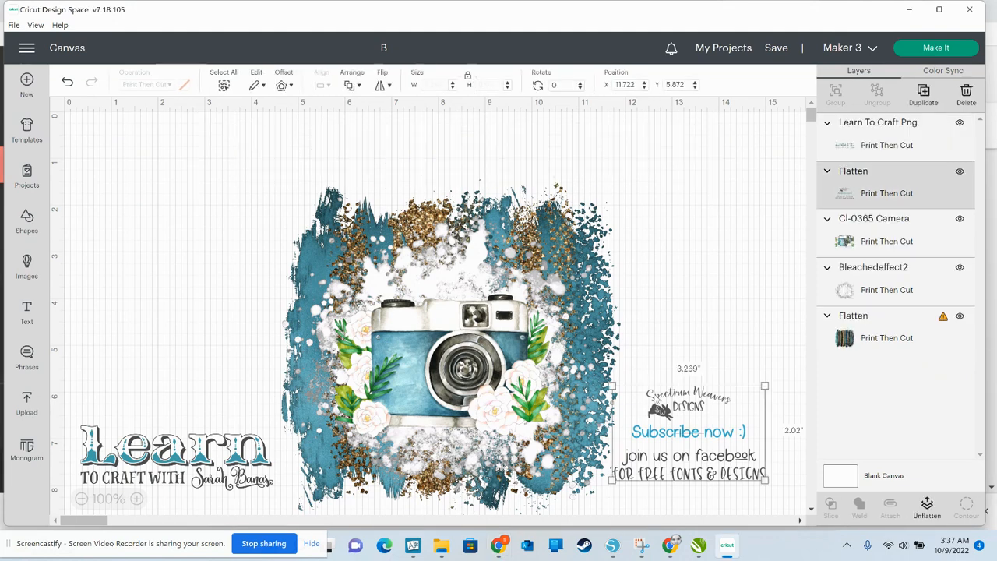
pyautogui.press('Delete')
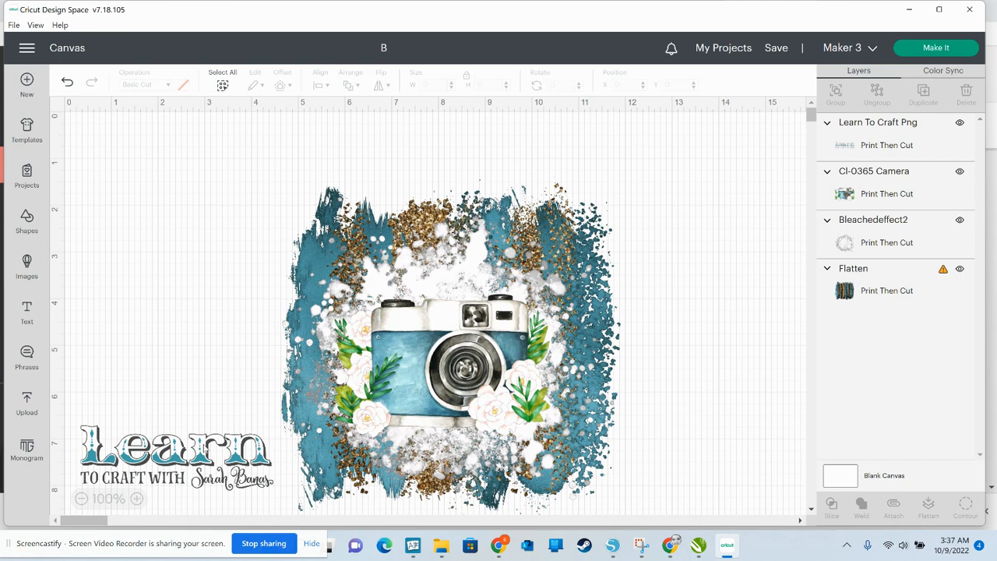
pyautogui.click(203, 447)
pyautogui.press('Delete')
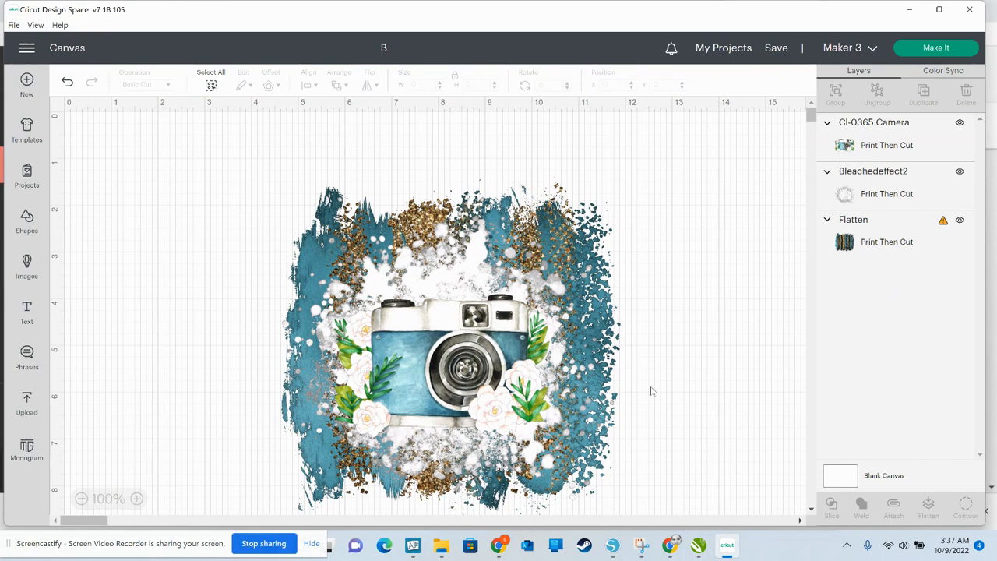
pyautogui.moveTo(697, 355)
pyautogui.mouseDown()
pyautogui.moveTo(600, 374)
pyautogui.moveTo(397, 357)
pyautogui.moveTo(697, 349)
pyautogui.mouseUp()
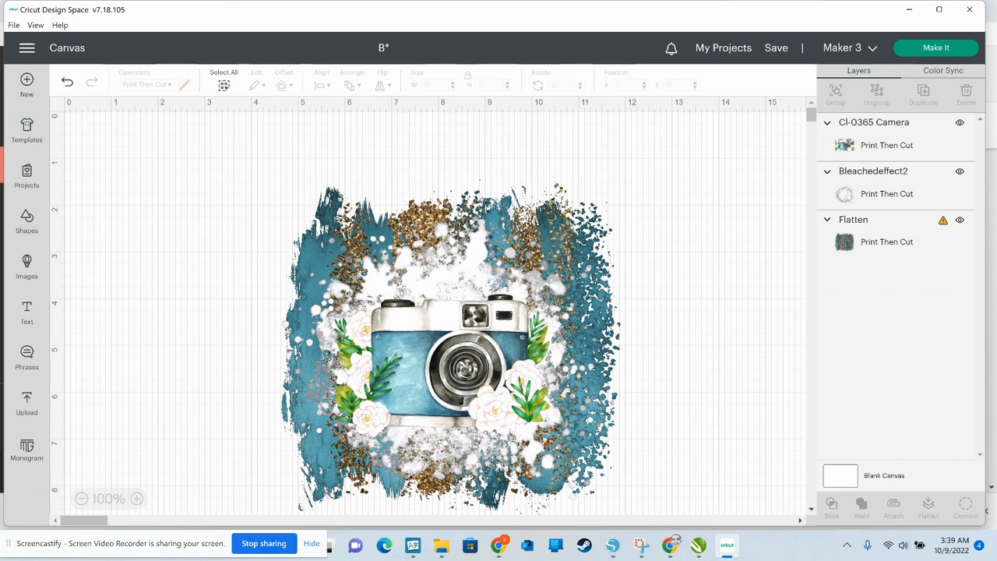
pyautogui.click(655, 327)
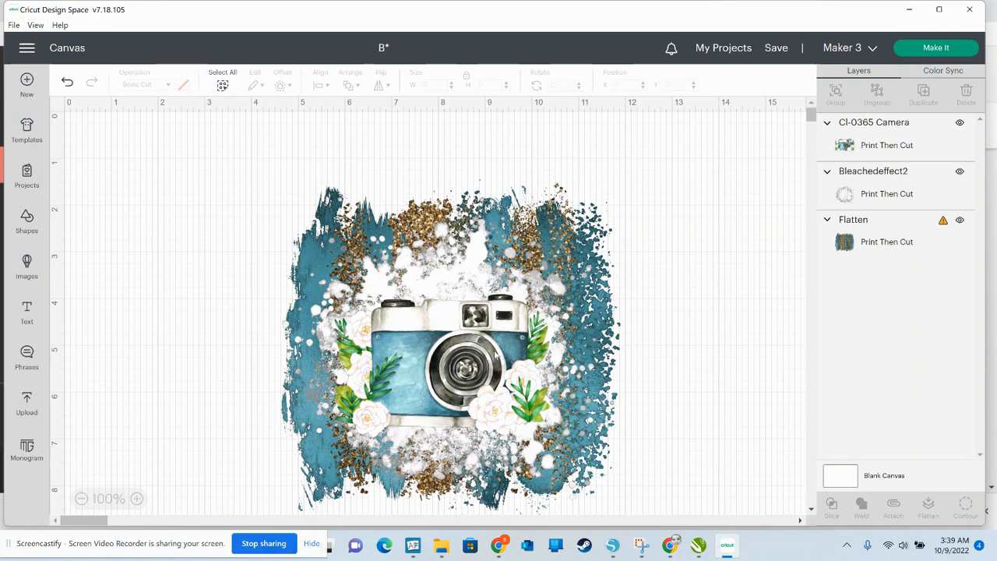
pyautogui.click(457, 356)
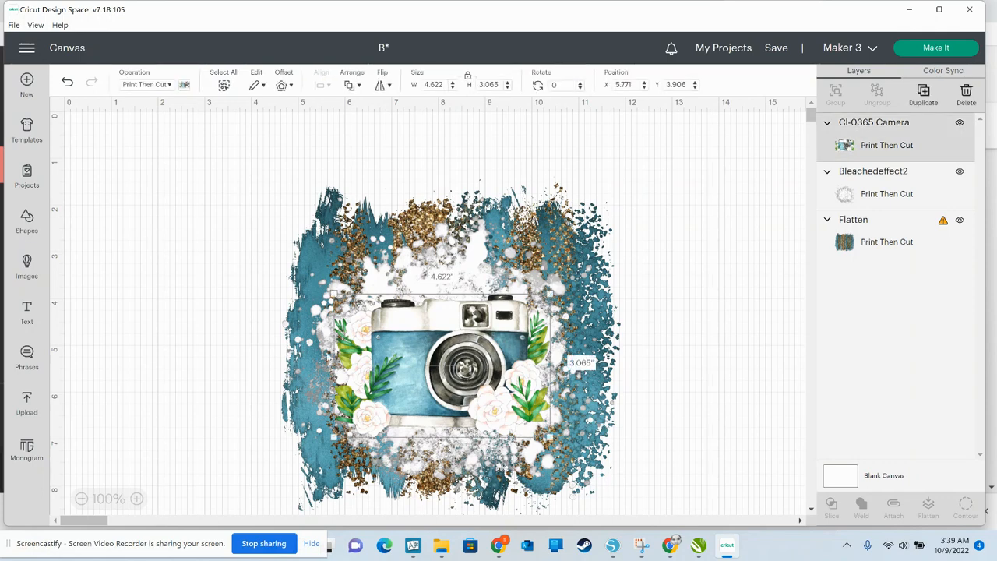
pyautogui.click(241, 335)
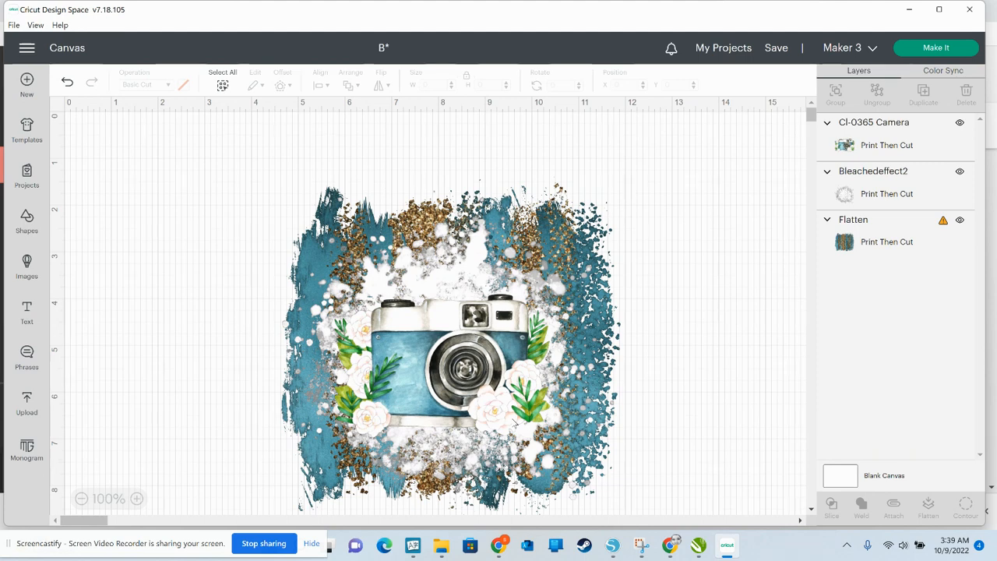
# Move the camera image off the design to the blank area at its upper left and the bleach effect to its right side
pyautogui.click(425, 375)
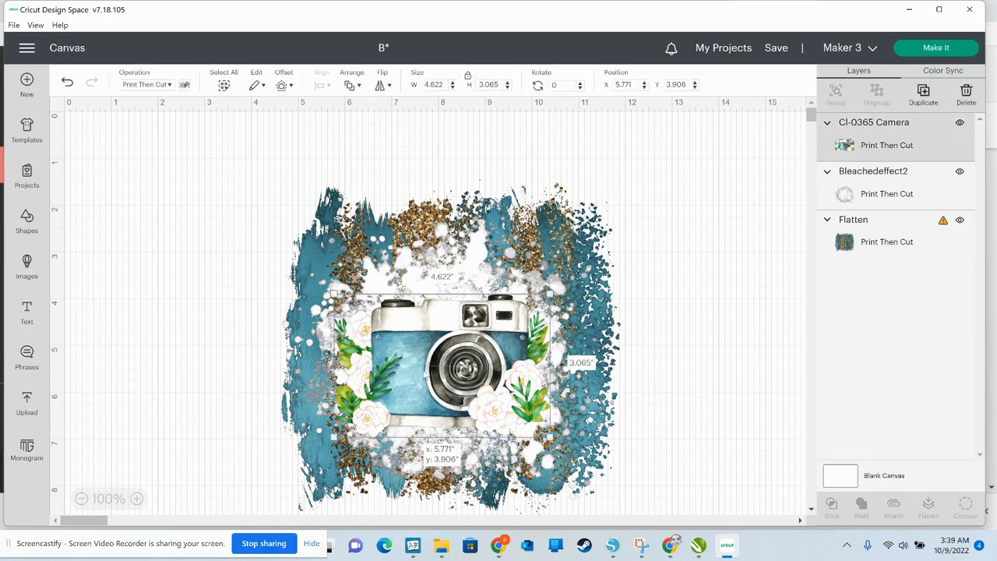
pyautogui.moveTo(424, 374); pyautogui.dragTo(166, 219)
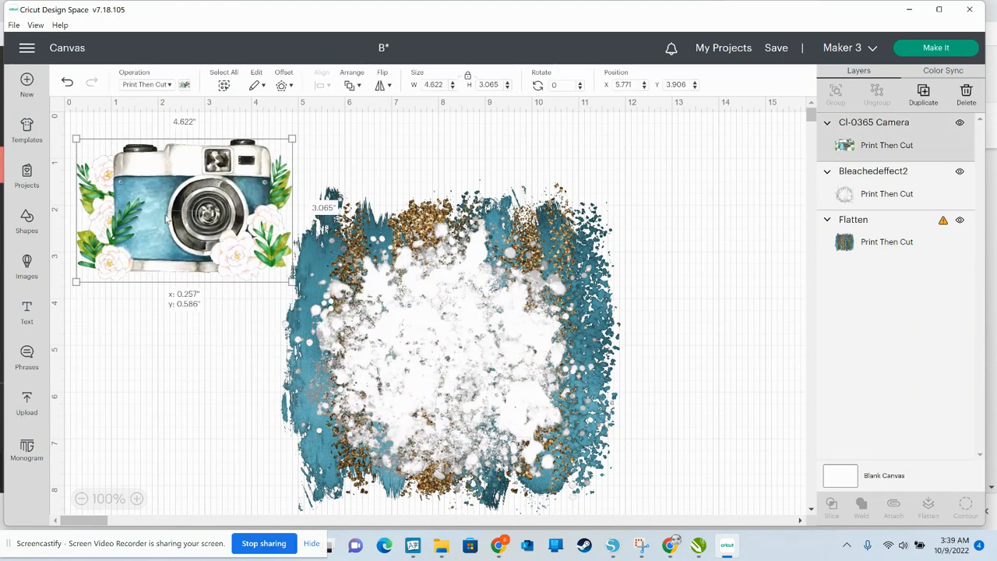
pyautogui.click(214, 352)
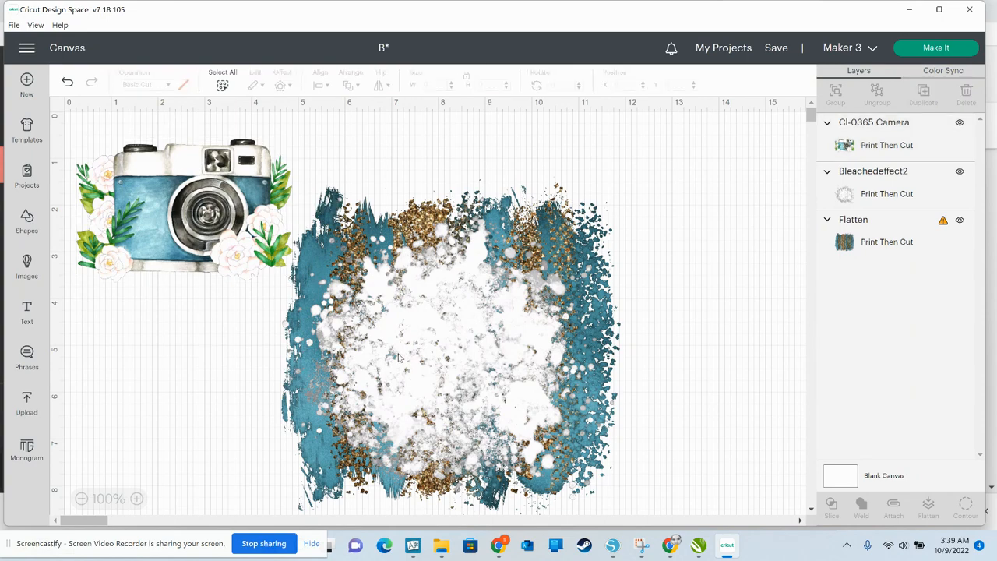
pyautogui.moveTo(398, 357); pyautogui.dragTo(738, 314)
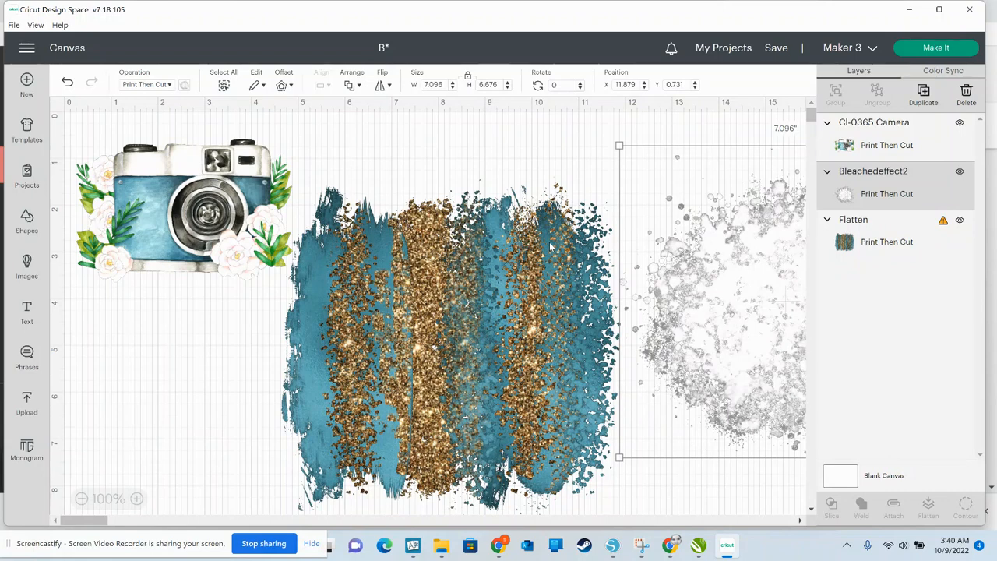
# Unflatten the brush-stroke background and slightly reposition its leftmost teal stroke and glitter strip 5, keeping the strip over the teal
pyautogui.click(436, 249)
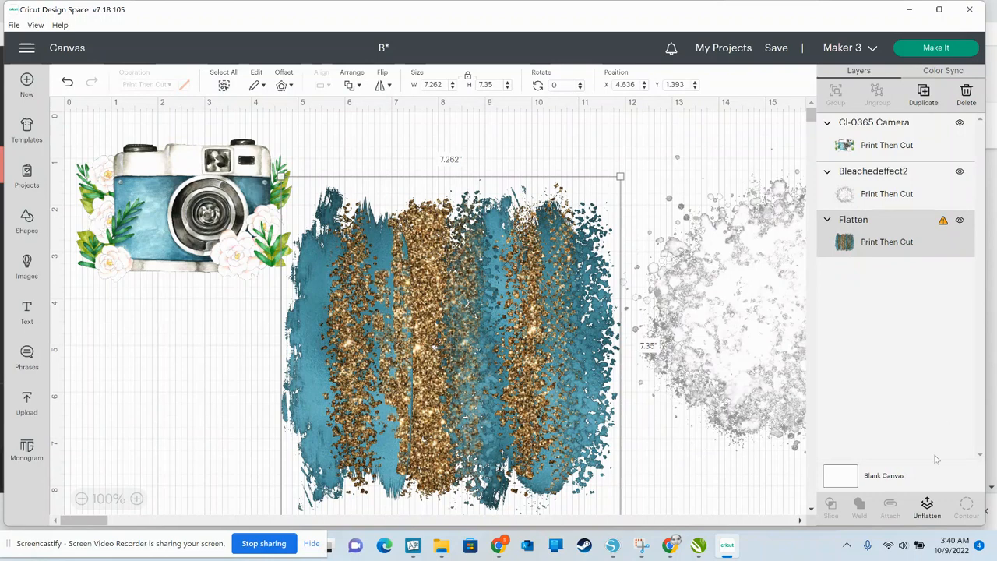
pyautogui.click(926, 507)
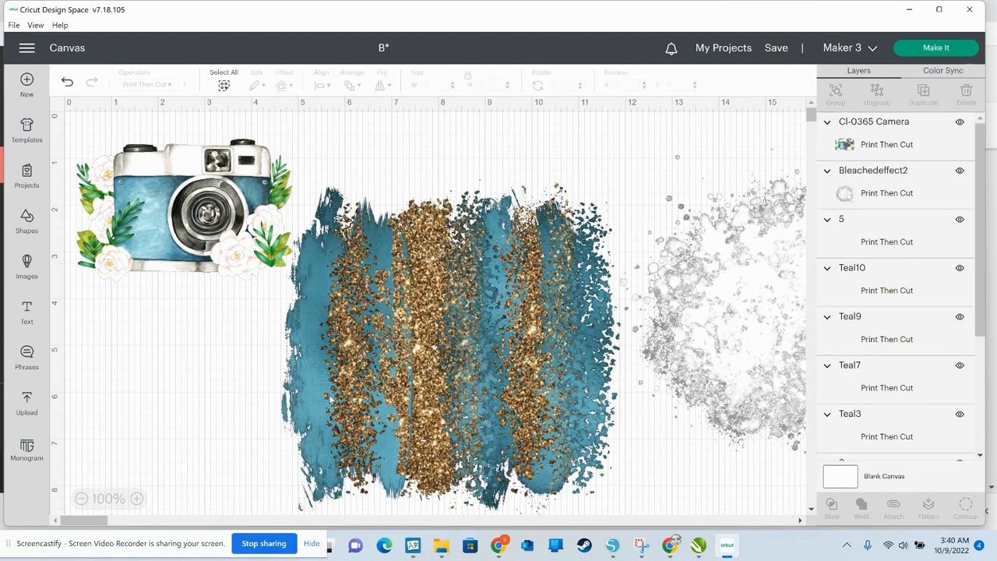
pyautogui.moveTo(403, 347)
pyautogui.mouseDown()
pyautogui.moveTo(430, 277)
pyautogui.moveTo(496, 278)
pyautogui.mouseUp()
pyautogui.moveTo(313, 375)
pyautogui.mouseDown()
pyautogui.moveTo(281, 372)
pyautogui.moveTo(329, 349)
pyautogui.mouseUp()
pyautogui.click(479, 267)
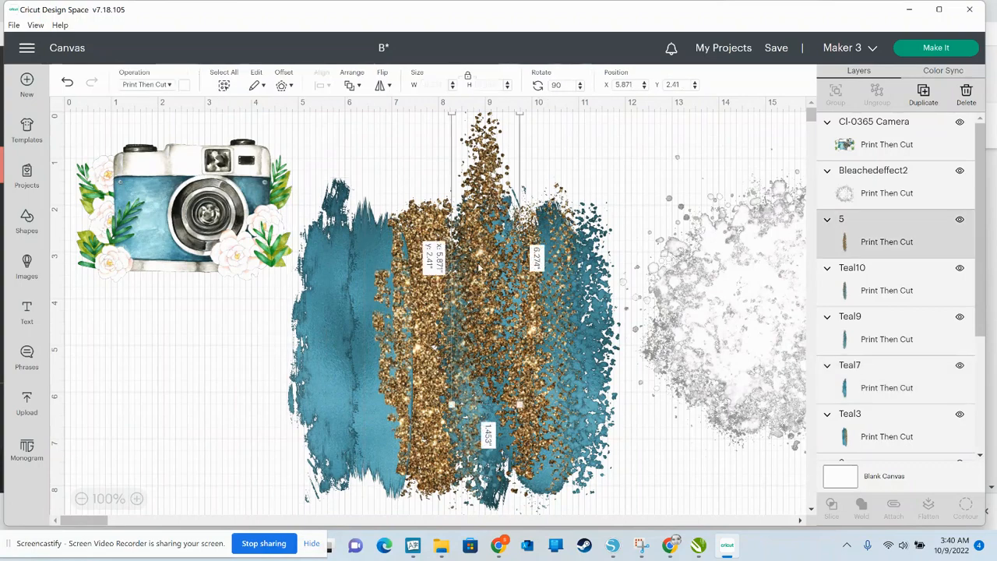
pyautogui.moveTo(479, 267); pyautogui.dragTo(343, 348)
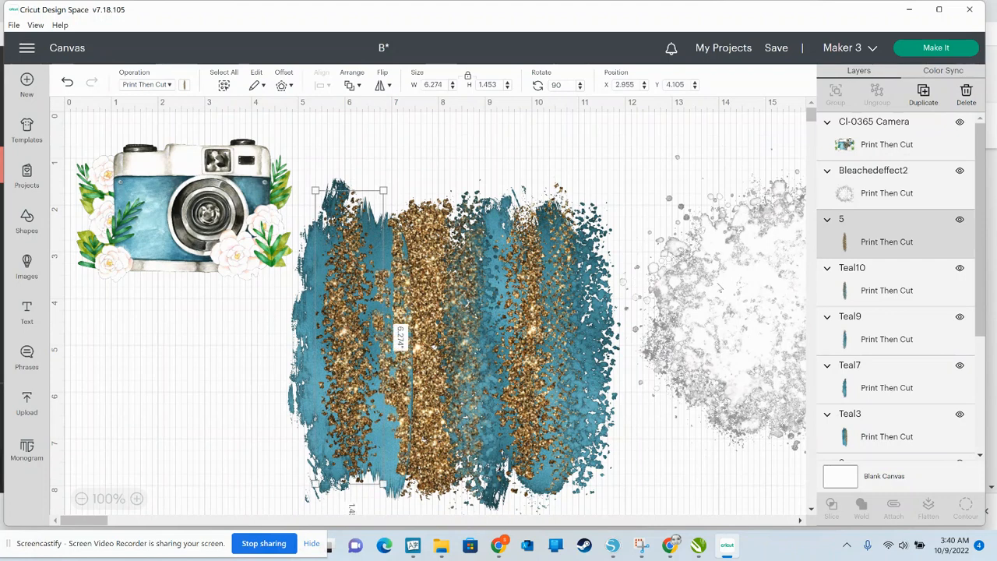
# Move the bleach effect partly over the right edge of the brush strokes and send the Teal9 stroke to the back
pyautogui.click(761, 291)
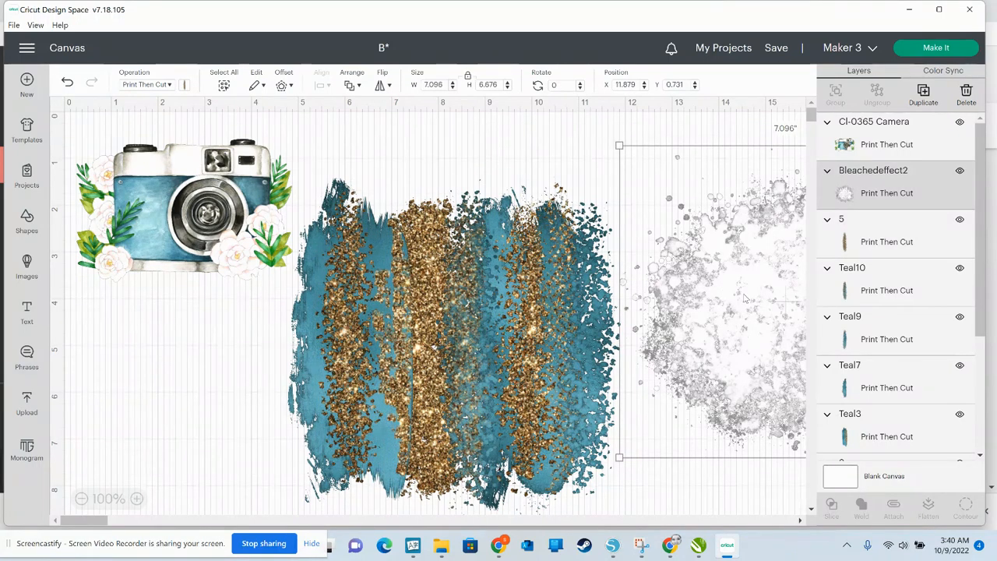
pyautogui.moveTo(744, 297)
pyautogui.mouseDown()
pyautogui.moveTo(589, 322)
pyautogui.moveTo(619, 311)
pyautogui.mouseUp()
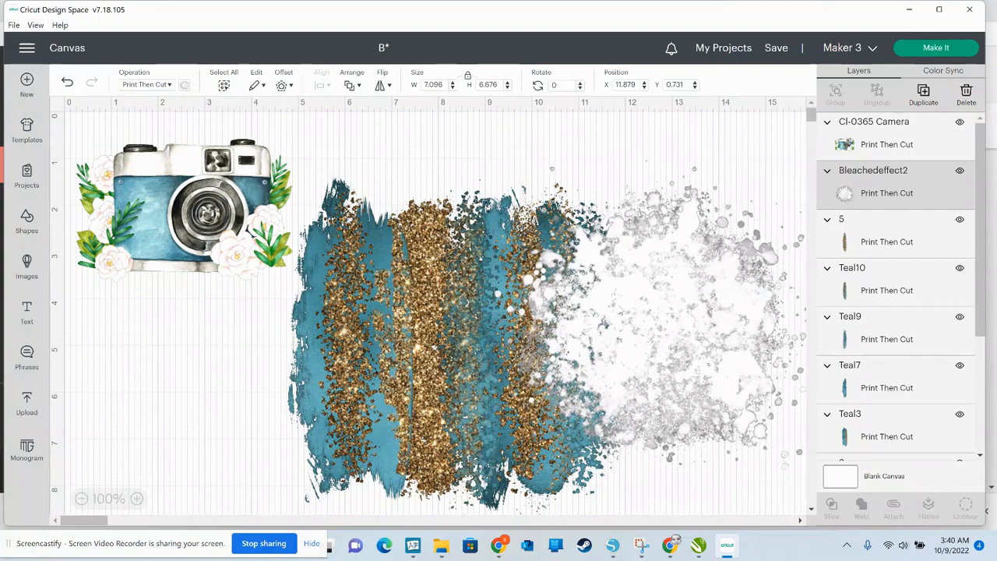
pyautogui.rightClick(619, 311)
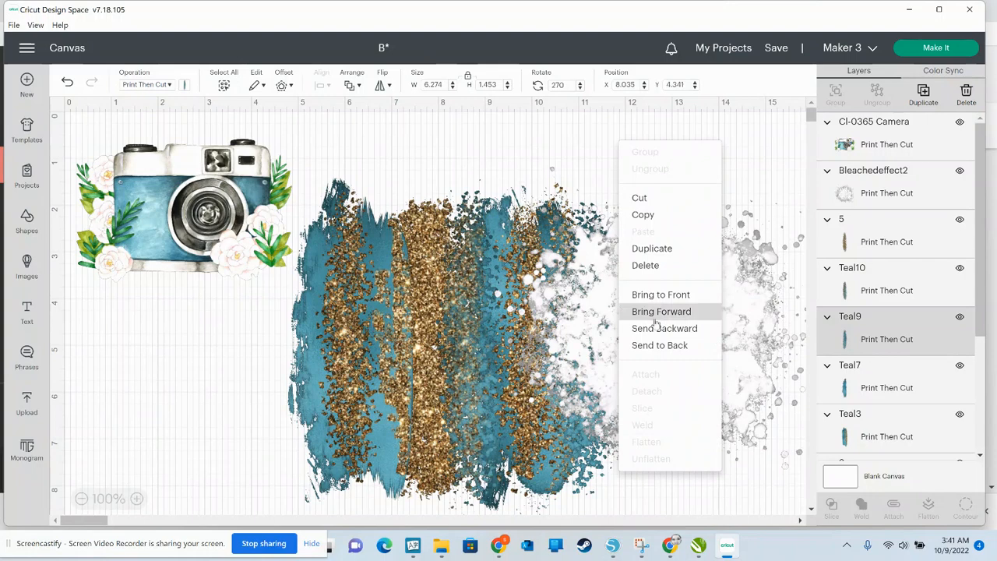
pyautogui.click(657, 345)
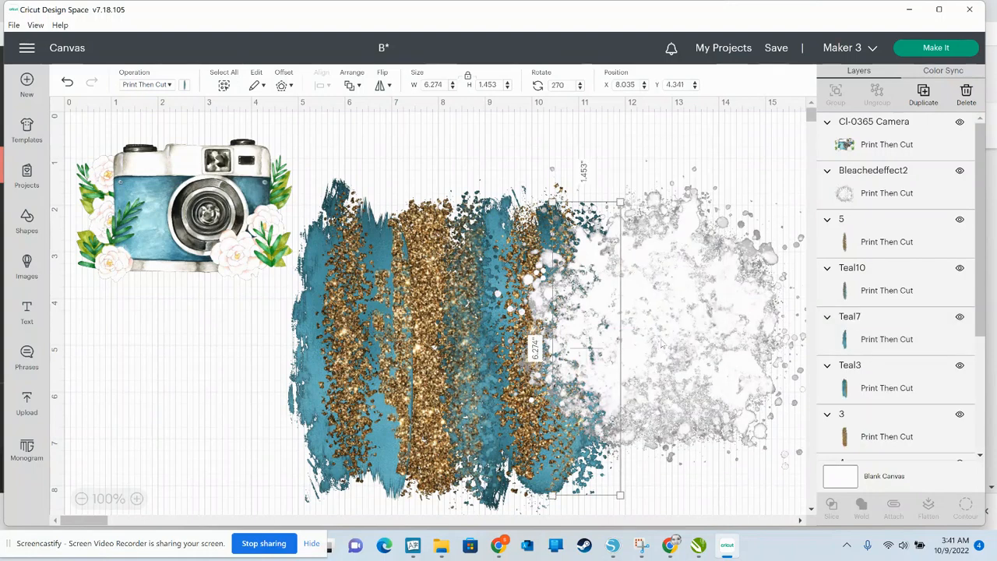
pyautogui.click(682, 323)
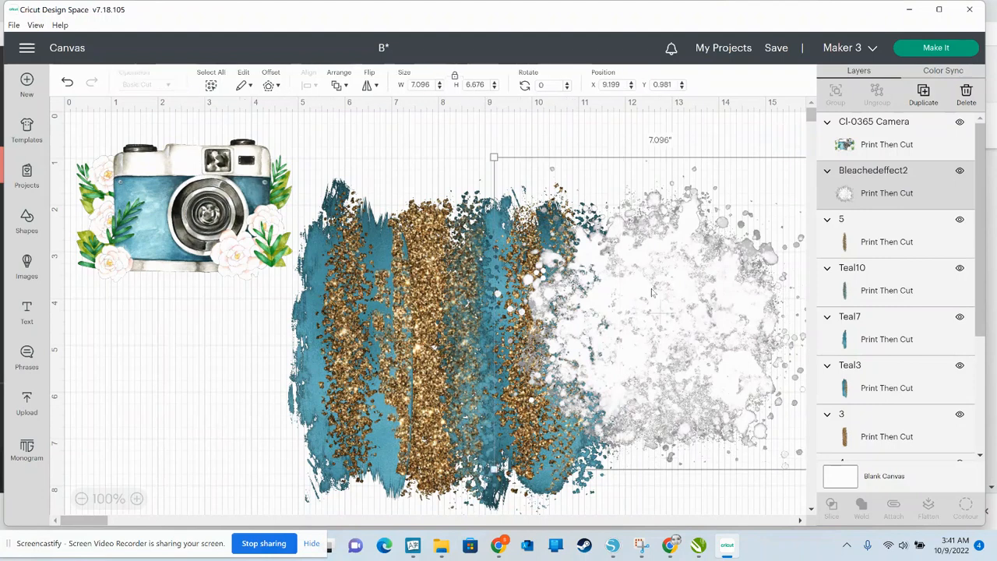
pyautogui.rightClick(653, 292)
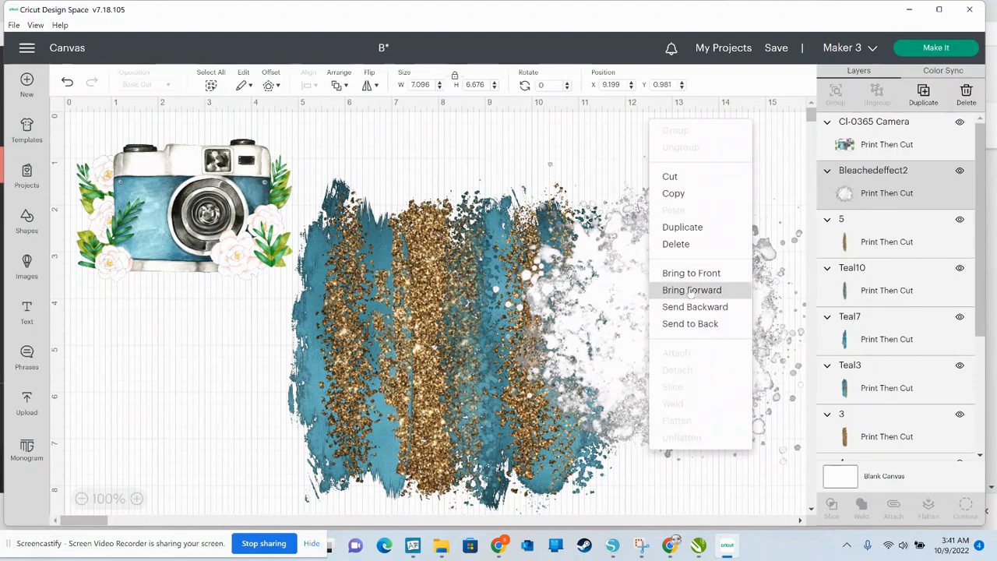
pyautogui.click(629, 247)
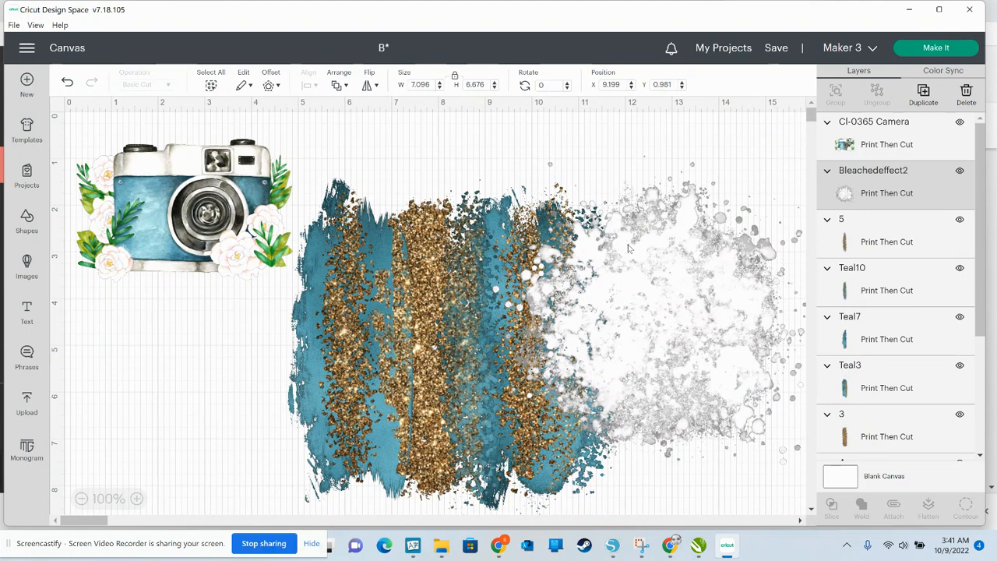
pyautogui.rightClick(686, 272)
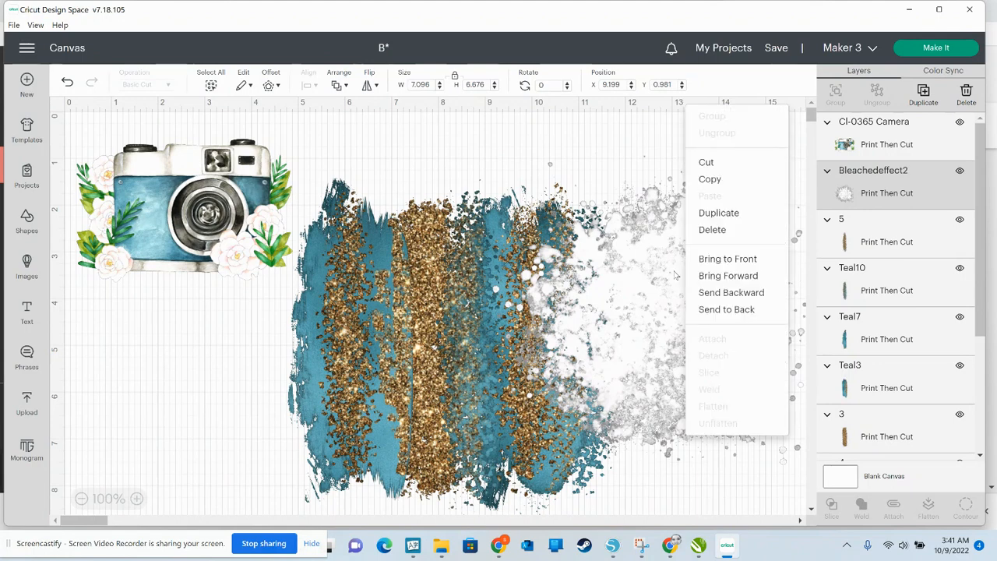
pyautogui.click(675, 275)
# Send the camera image to the back of the layer order
pyautogui.click(214, 162)
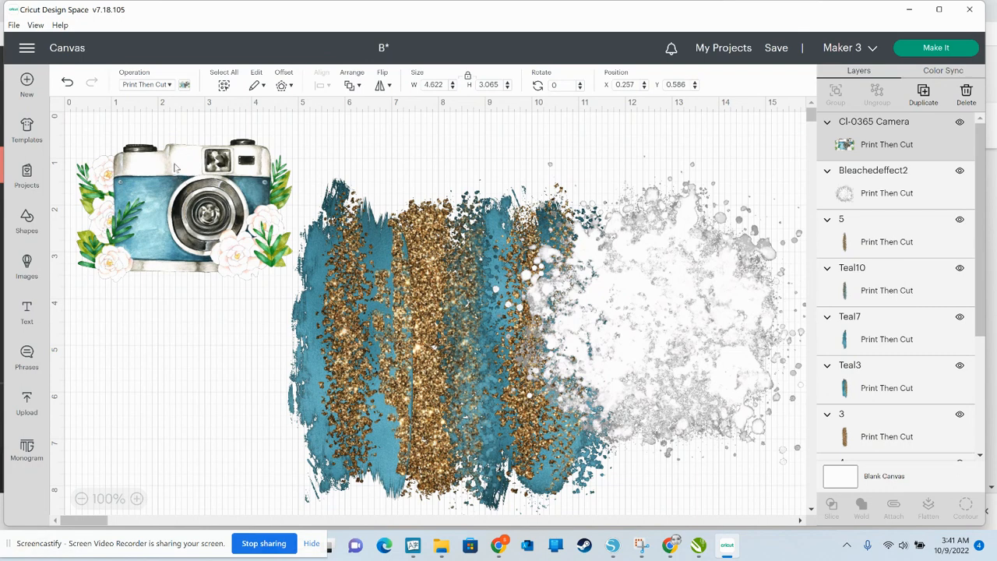
pyautogui.click(176, 167)
pyautogui.rightClick(176, 168)
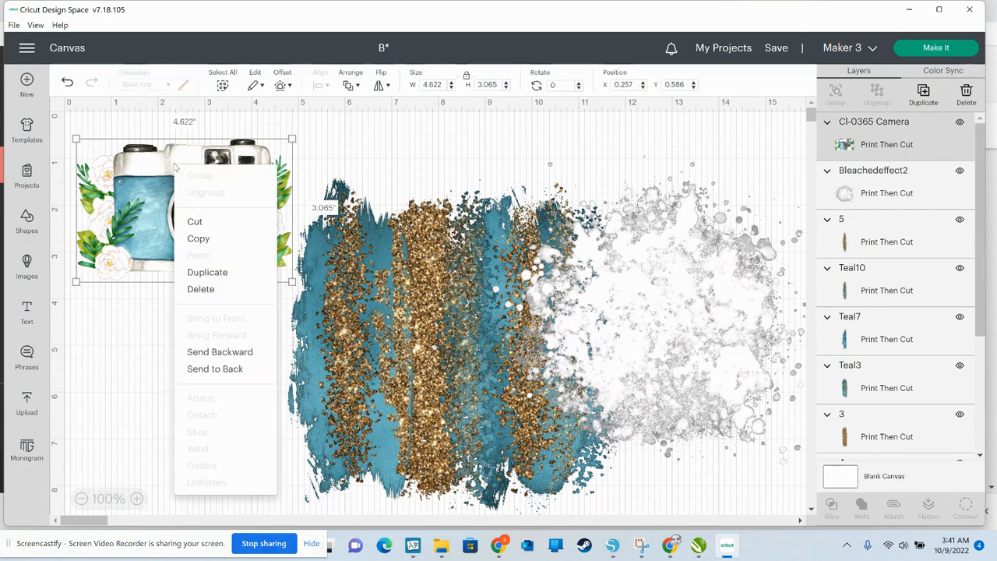
pyautogui.click(196, 368)
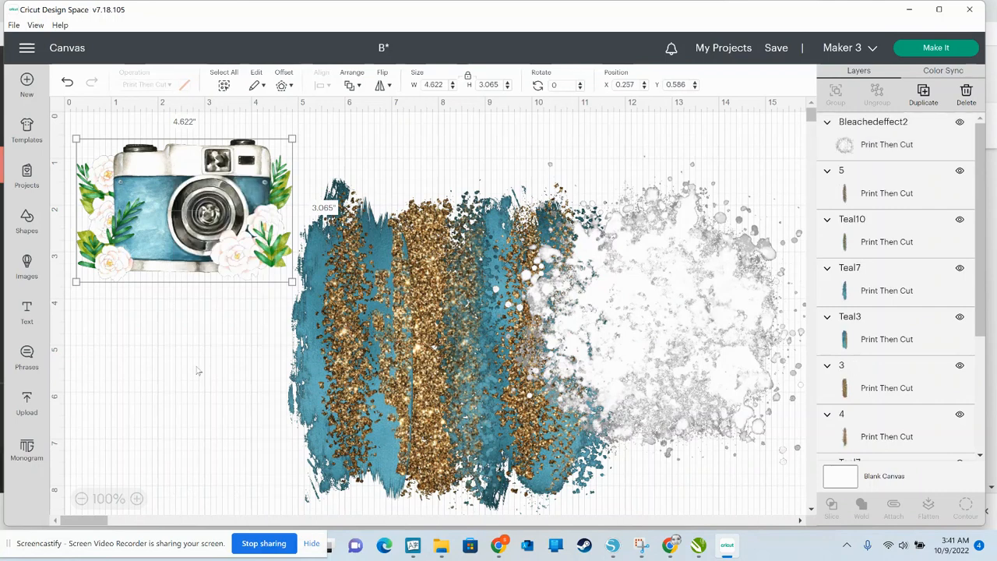
# Shift the camera image slightly within the blank area beside the brush strokes and bring it to the front
pyautogui.click(179, 192)
pyautogui.moveTo(179, 191)
pyautogui.mouseDown()
pyautogui.moveTo(295, 248)
pyautogui.moveTo(341, 308)
pyautogui.moveTo(254, 276)
pyautogui.moveTo(204, 240)
pyautogui.moveTo(310, 250)
pyautogui.moveTo(219, 209)
pyautogui.moveTo(168, 157)
pyautogui.moveTo(131, 143)
pyautogui.mouseUp()
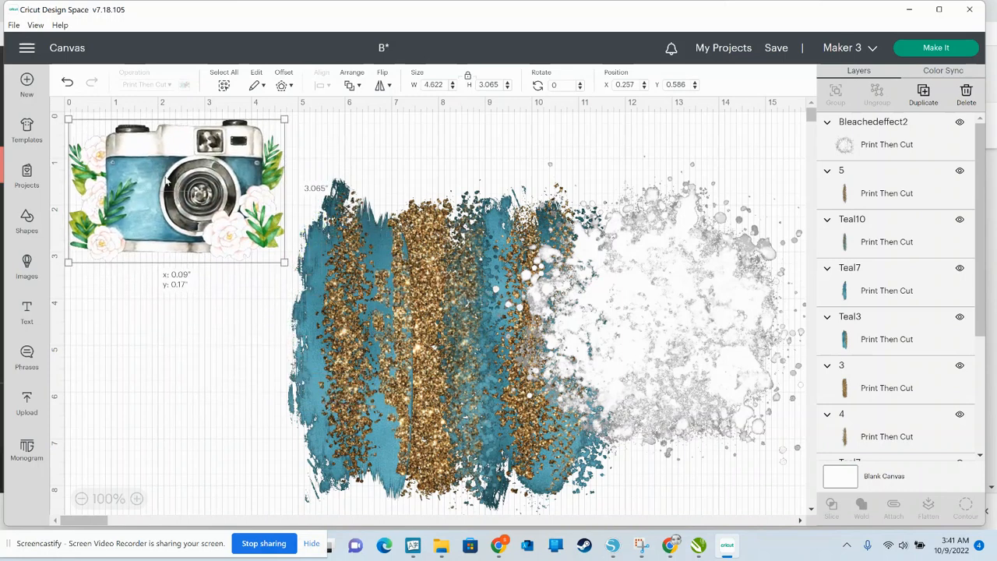
pyautogui.moveTo(165, 189); pyautogui.dragTo(165, 195)
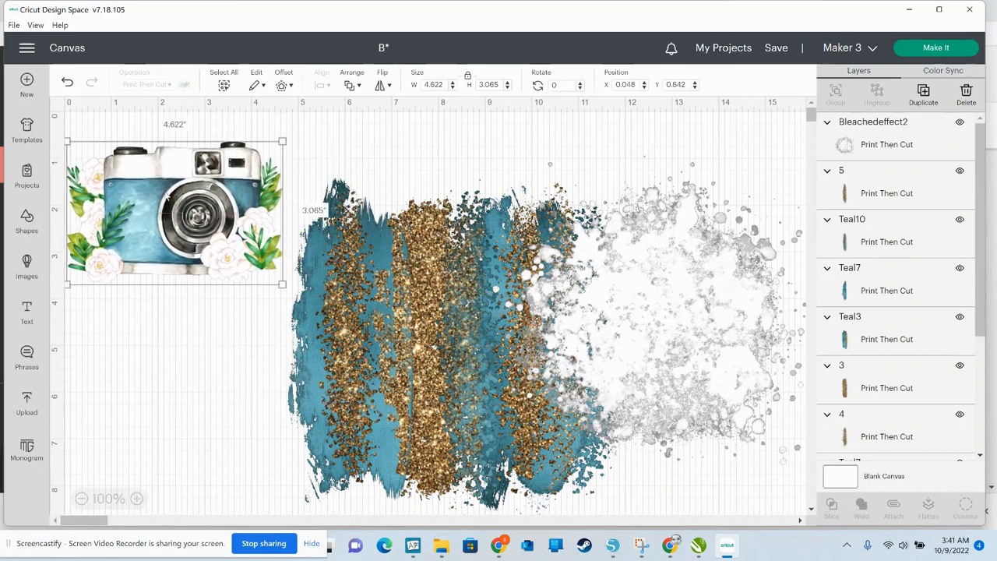
pyautogui.rightClick(179, 300)
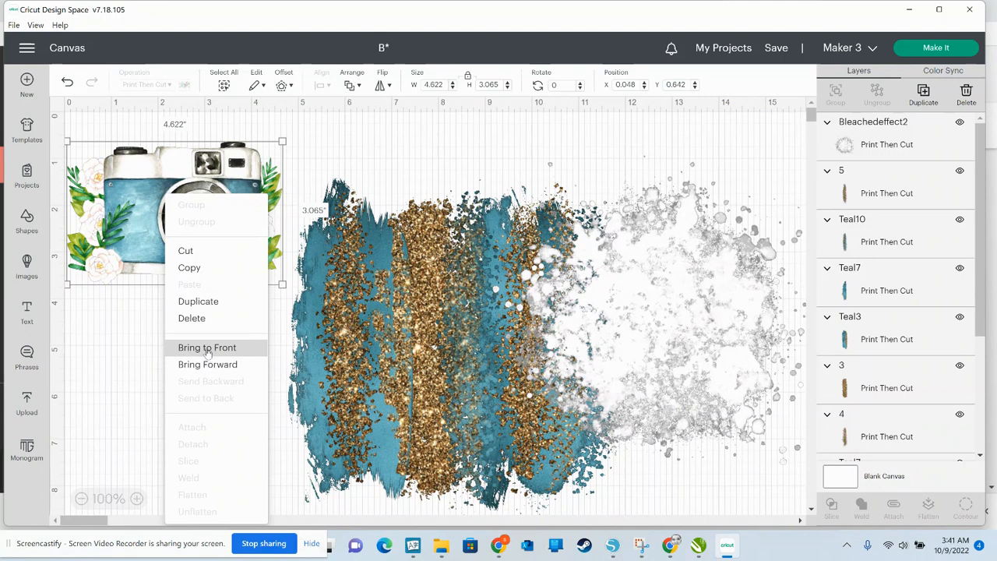
pyautogui.click(208, 350)
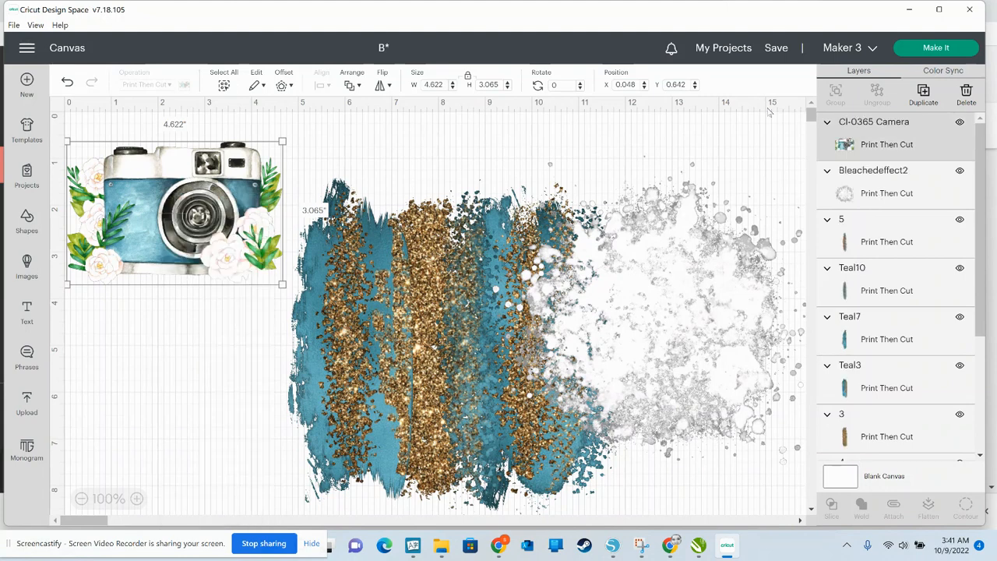
# Center the bleach effect over the brush-stroke background and place the camera image in the middle of it
pyautogui.click(718, 146)
pyautogui.moveTo(593, 365); pyautogui.dragTo(413, 366)
pyautogui.click(222, 217)
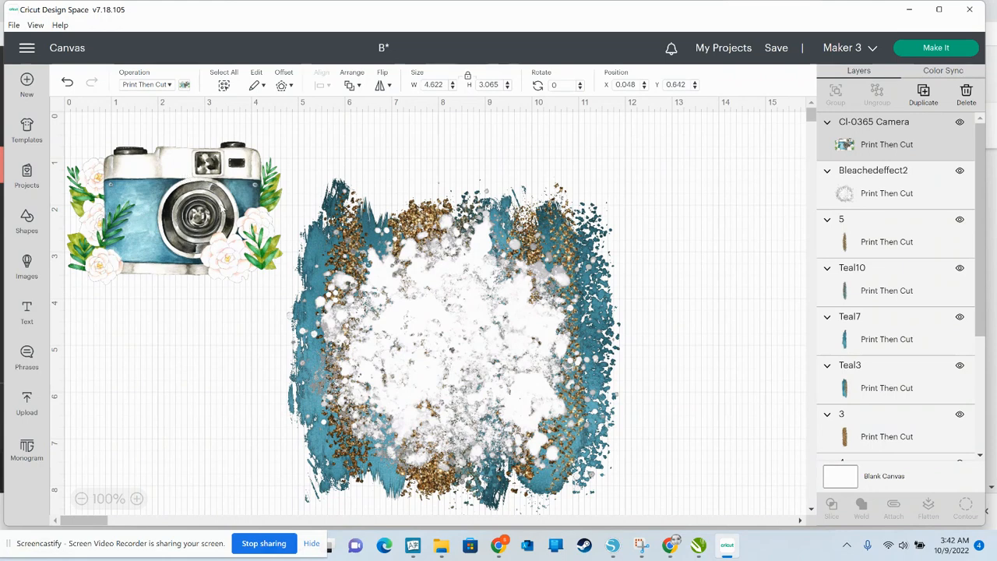
pyautogui.moveTo(249, 212); pyautogui.dragTo(454, 313)
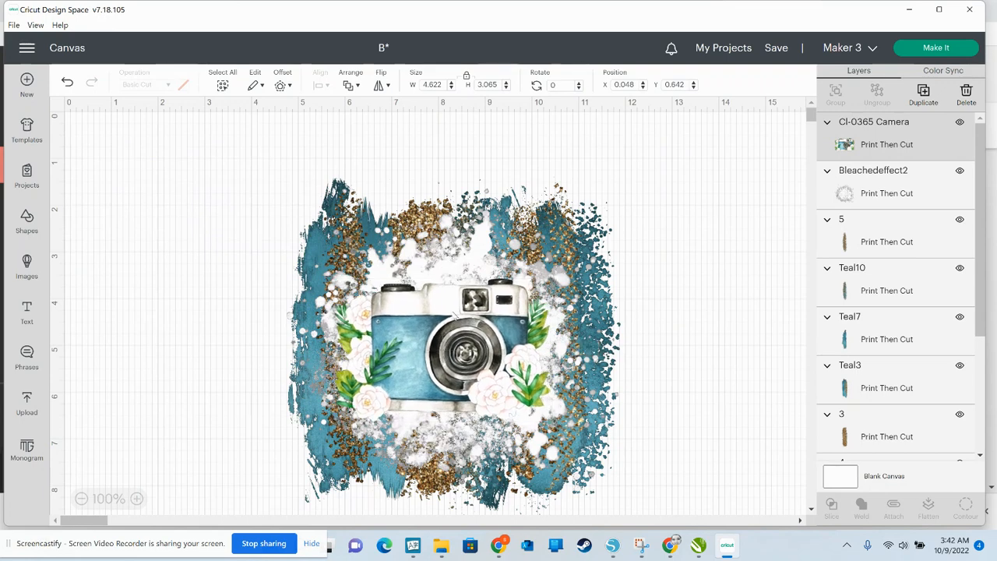
# Flatten all layers of the camera design into one Print Then Cut image and move it slightly higher on the canvas
pyautogui.click(197, 236)
pyautogui.moveTo(194, 228); pyautogui.dragTo(646, 458)
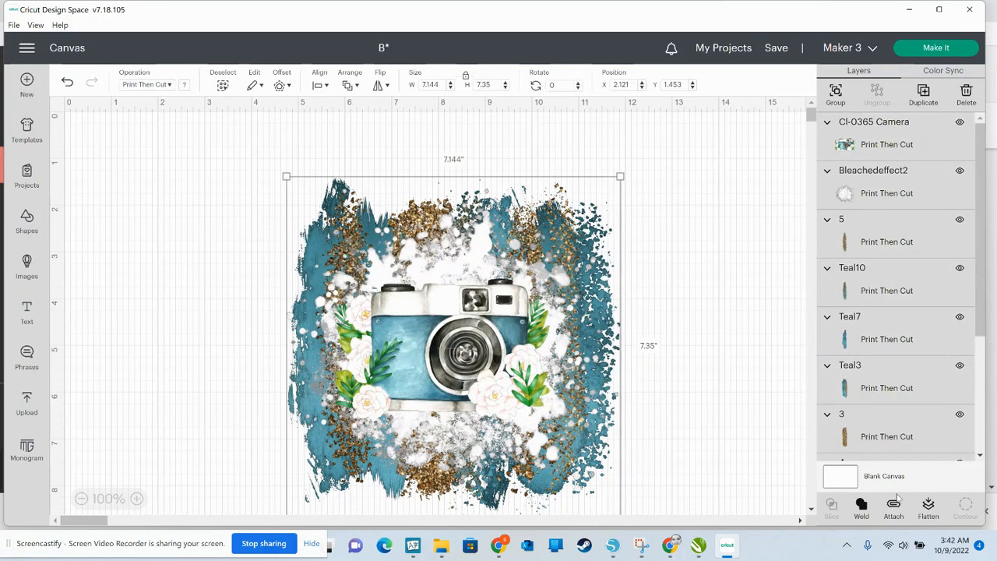
pyautogui.click(927, 506)
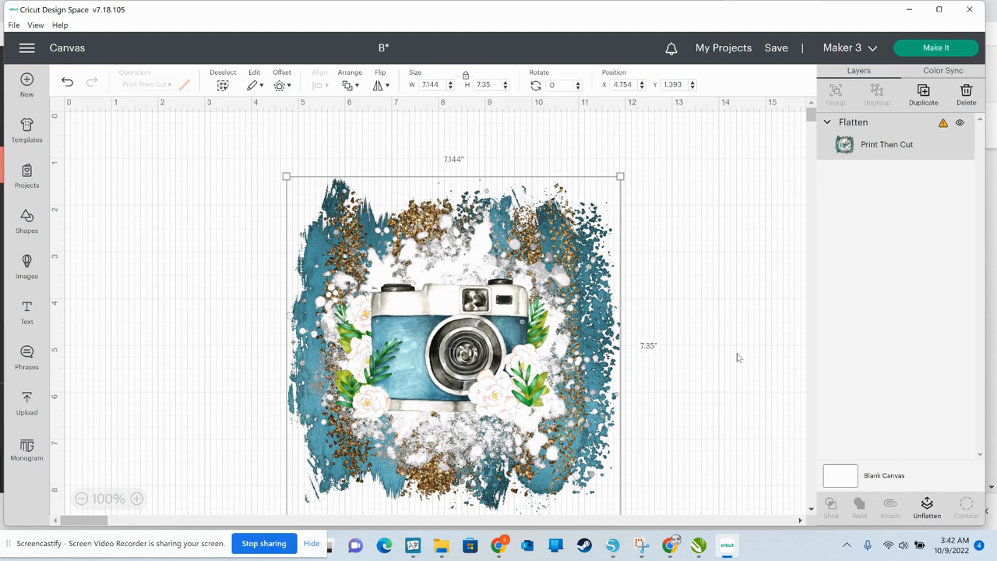
pyautogui.moveTo(724, 358); pyautogui.dragTo(447, 303)
pyautogui.click(687, 368)
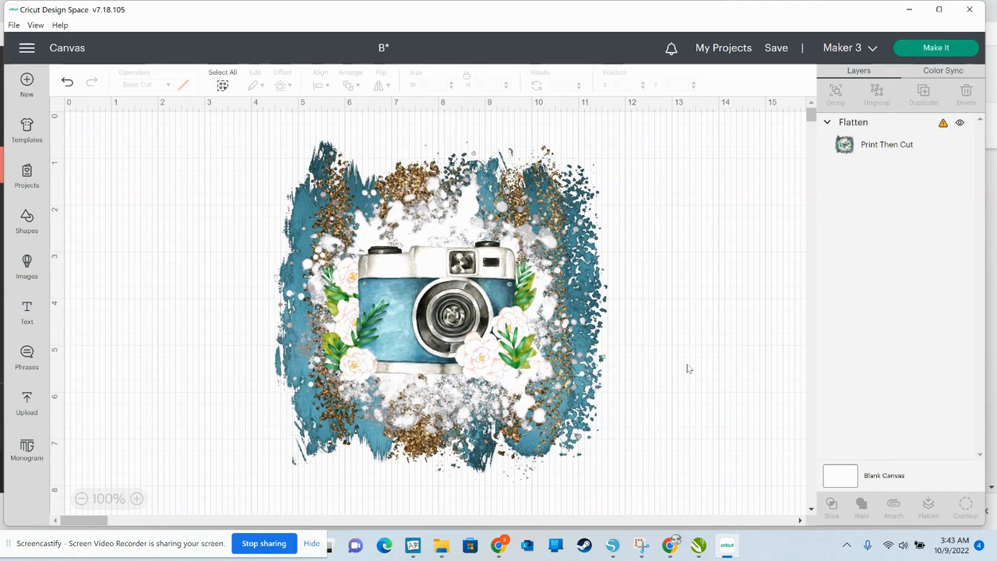